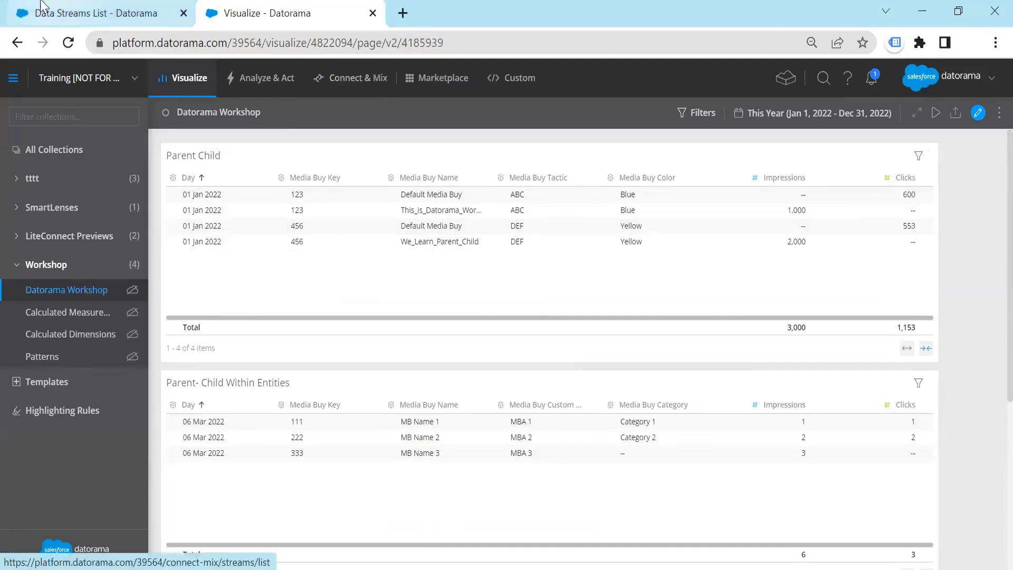
- Switch to the data streams list and select the stream Parent Child Example 1 Dataset 1
click(138, 14)
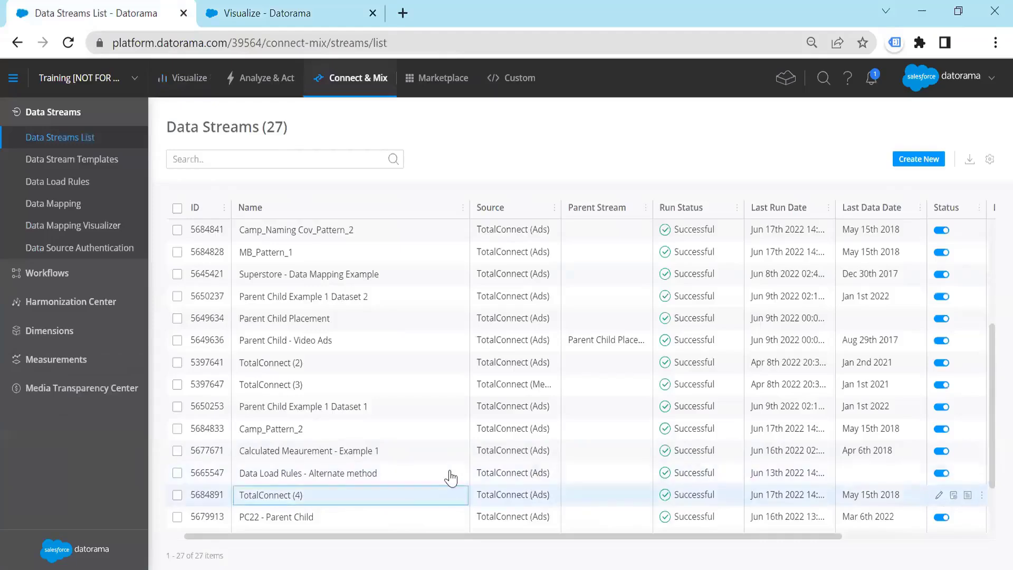
click(426, 357)
scroll(428, 359, down, 2)
scroll(429, 360, down, 1)
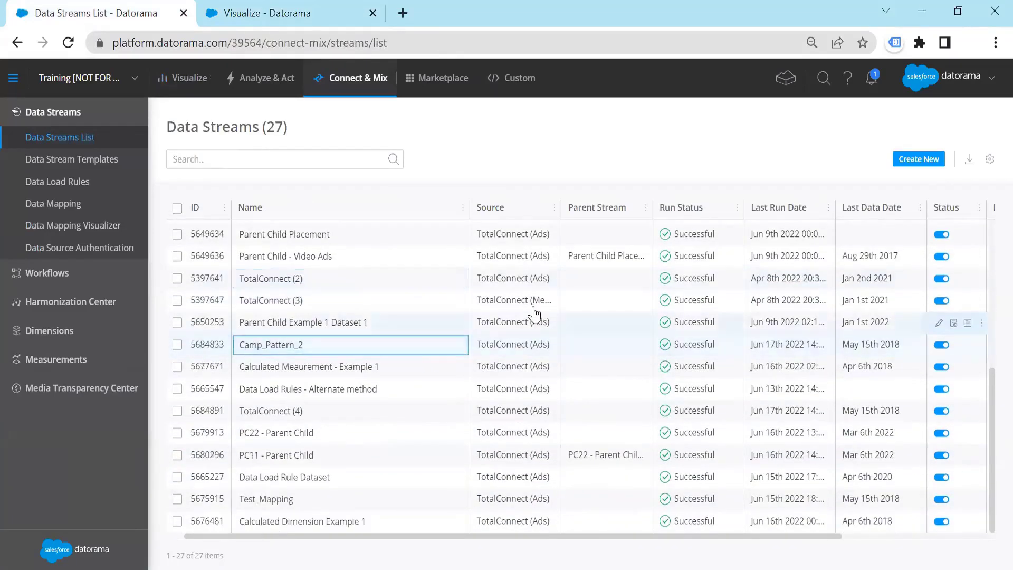
click(563, 330)
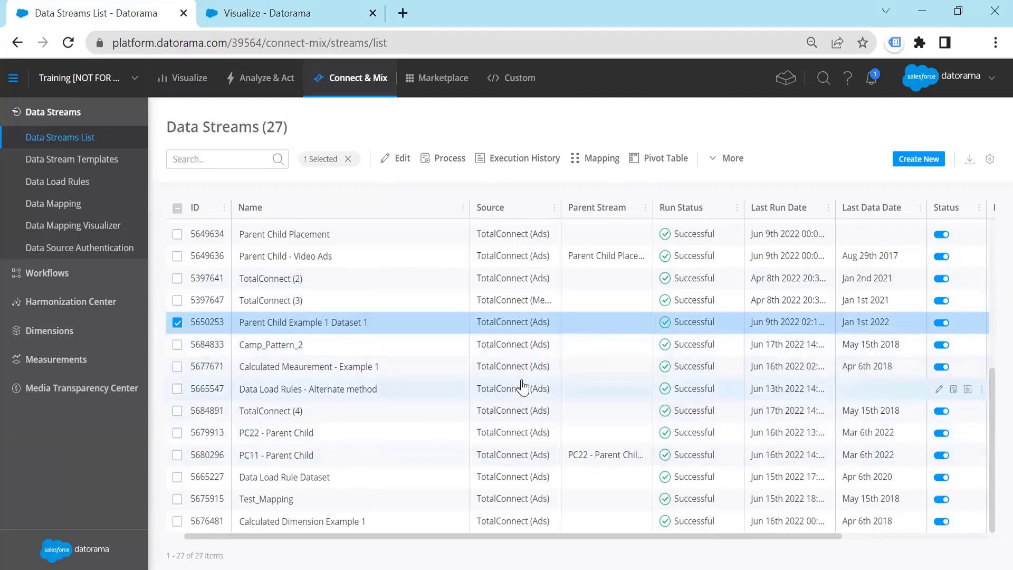
- Select Parent Child Example 1 Dataset 1 and Parent Child Example 1 Dataset 2 together in the data streams list
scroll(517, 383, up, 1)
scroll(517, 383, up, 1)
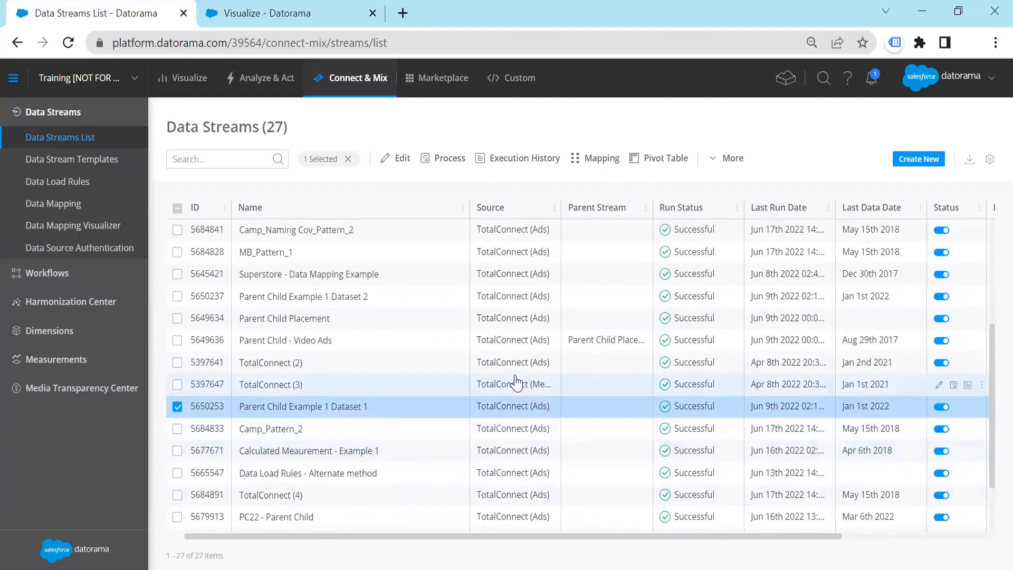
click(526, 296)
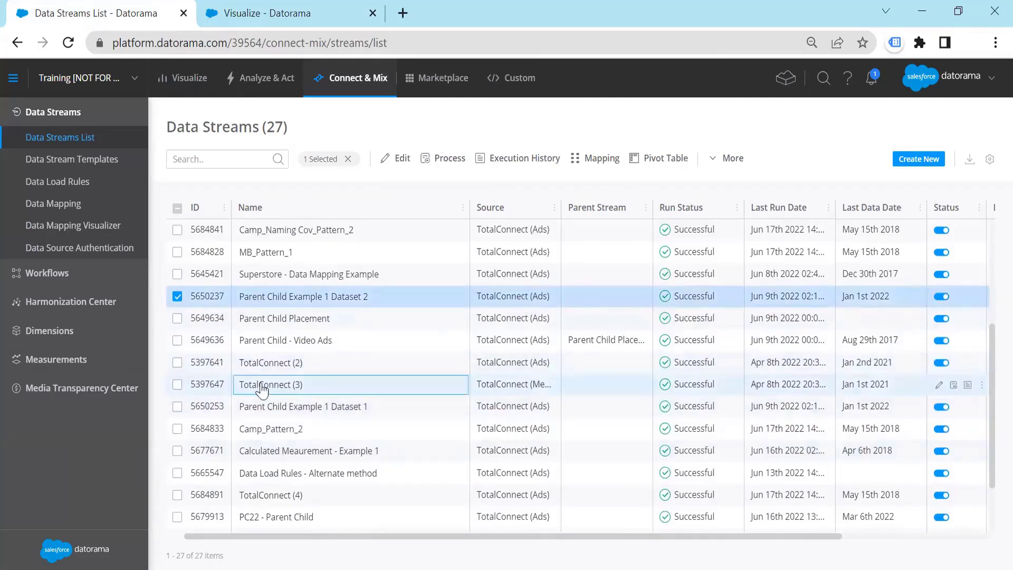
click(177, 385)
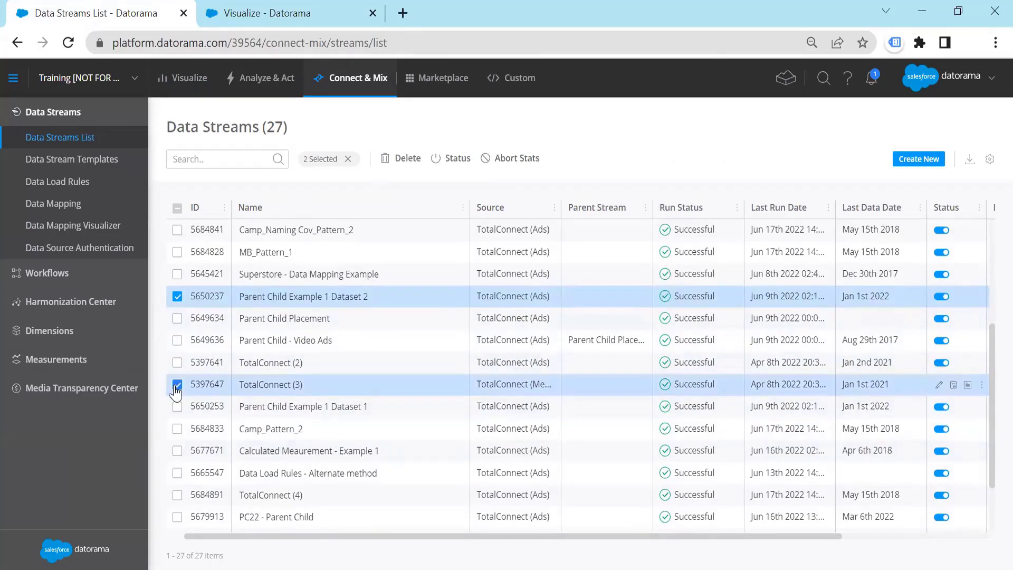
click(177, 407)
click(177, 385)
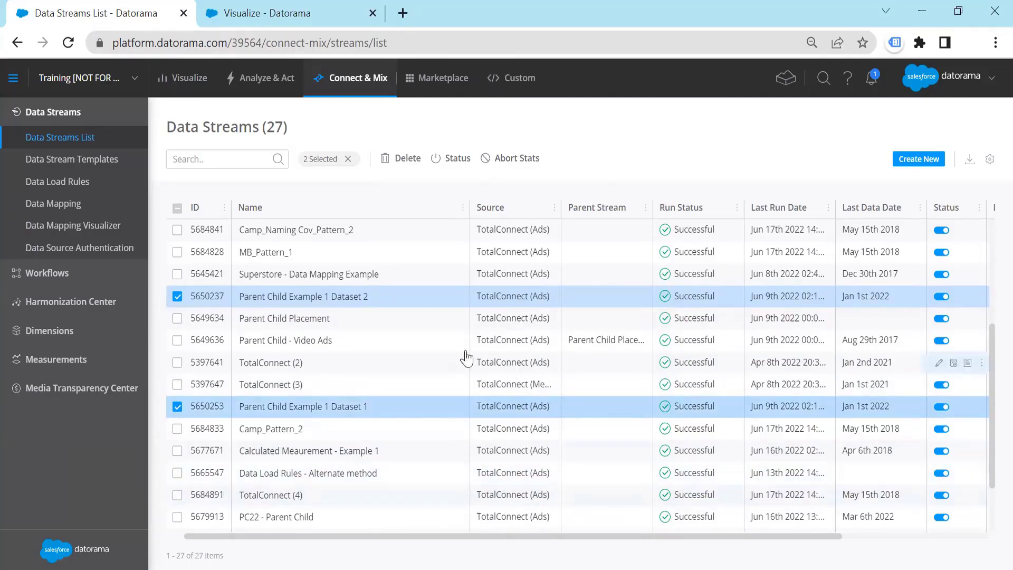
click(436, 417)
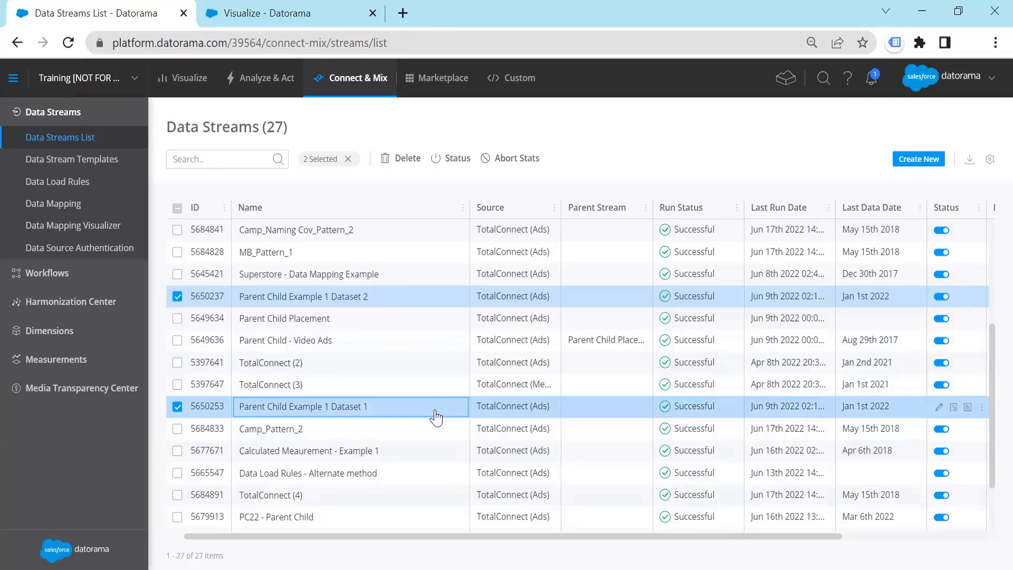
click(293, 299)
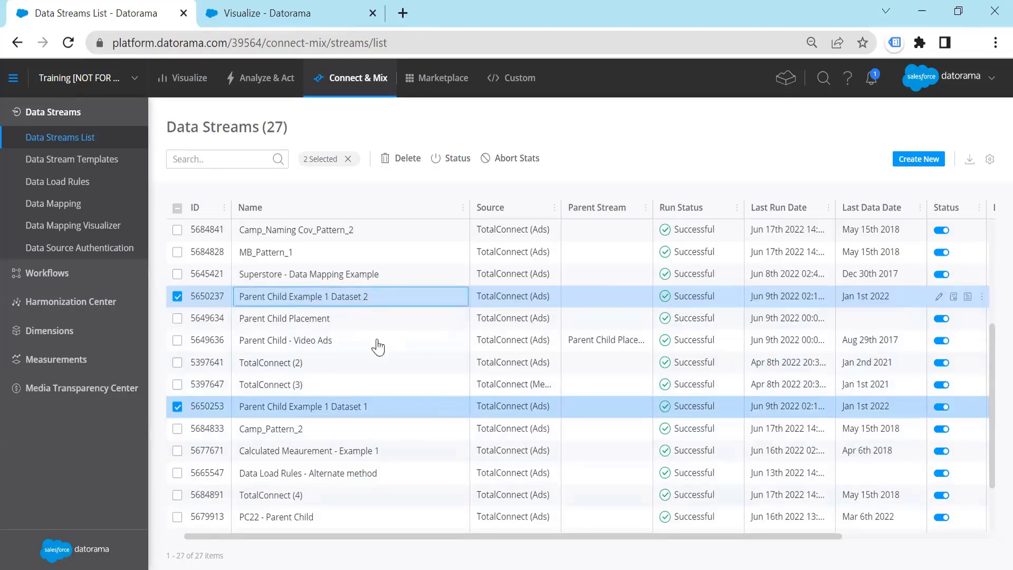
click(337, 407)
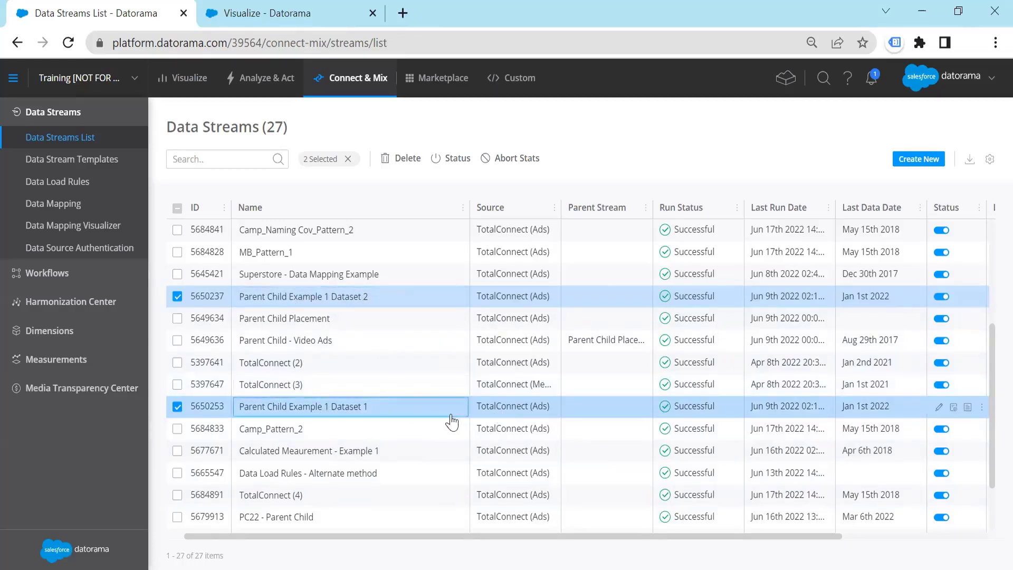
- Open only Parent Child Example 1 Dataset 1 for editing and set its parent data stream to Parent Child Example 1 Dataset 2
click(505, 411)
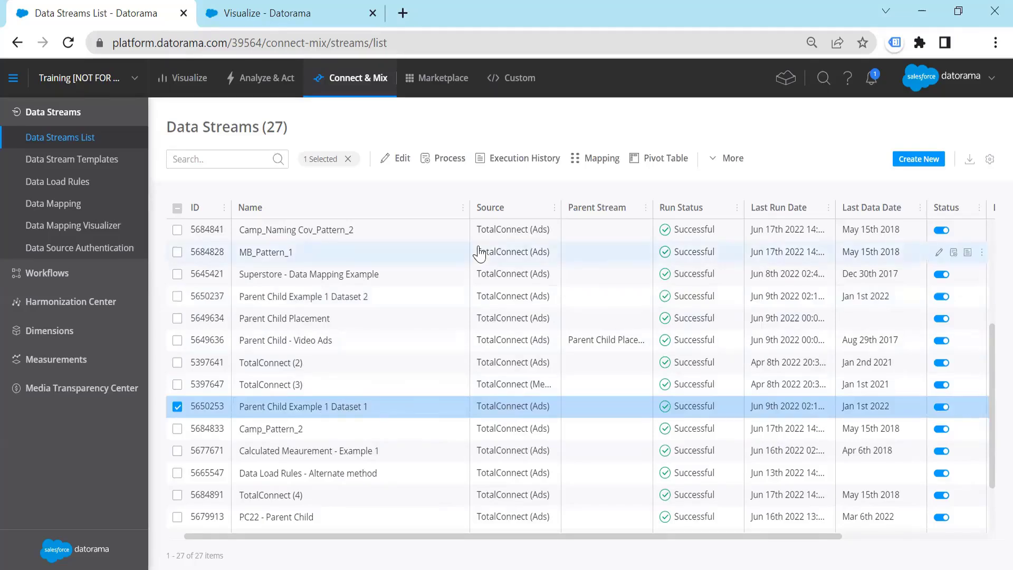
click(399, 161)
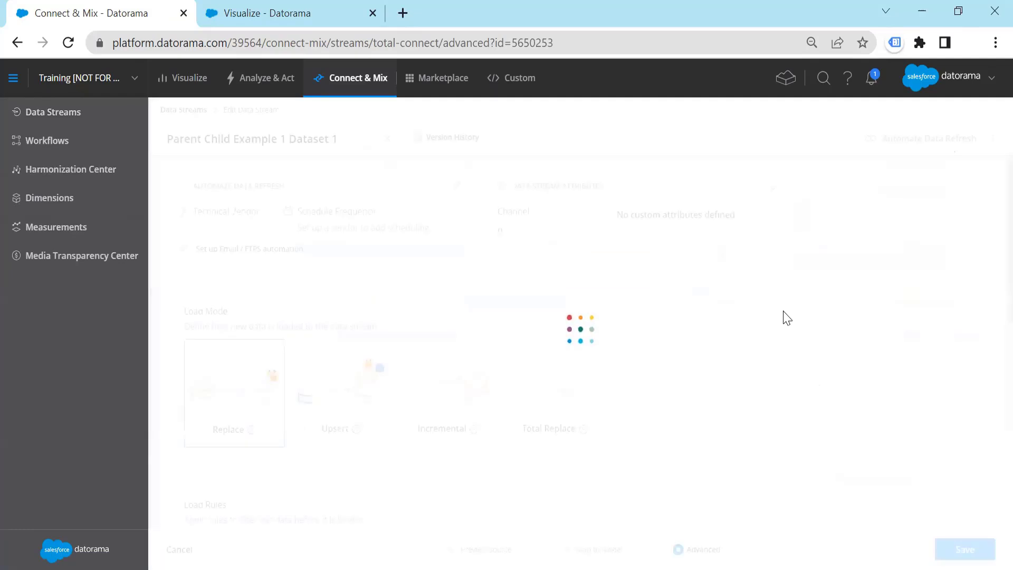
scroll(786, 317, down, 5)
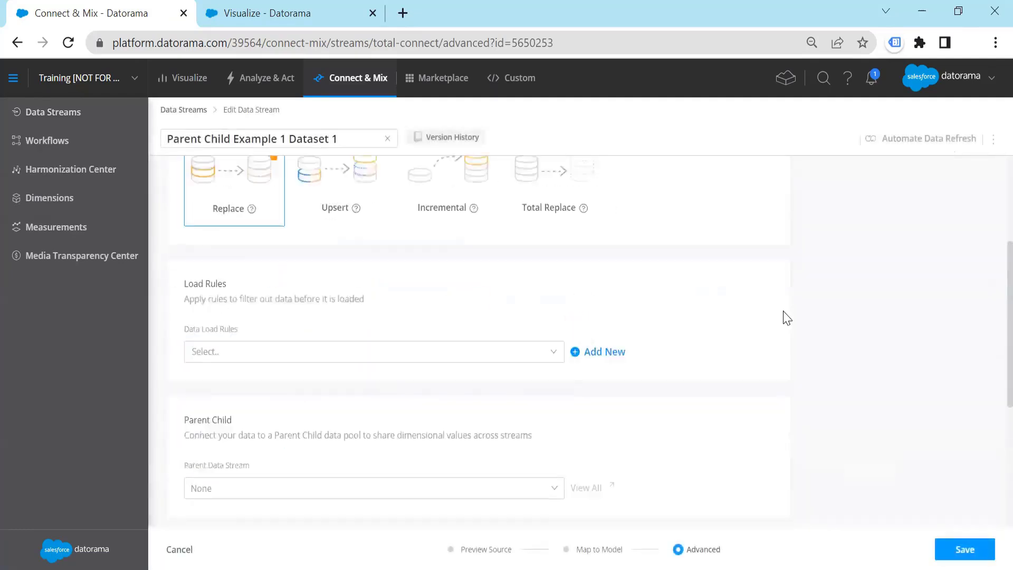
click(238, 461)
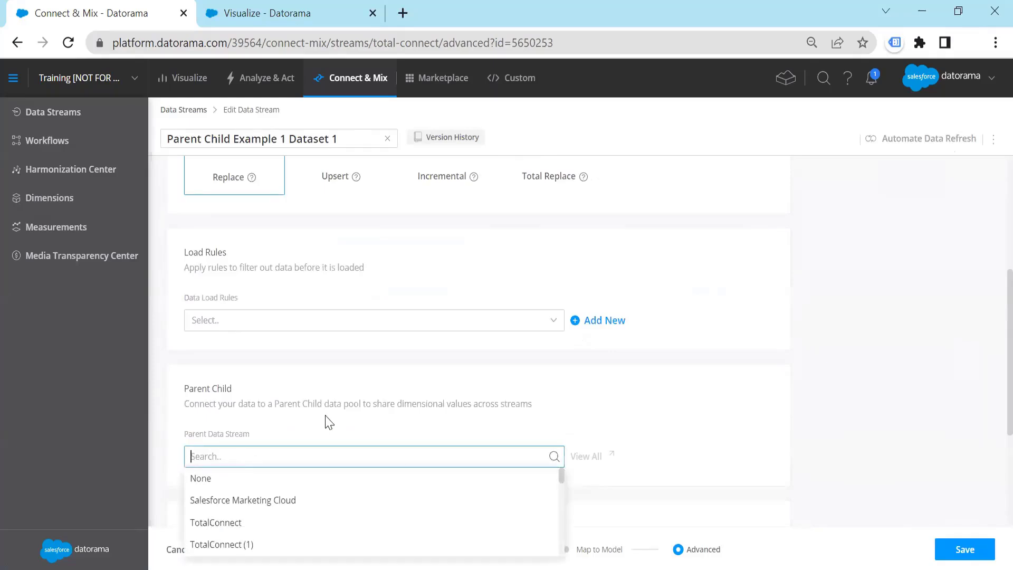
scroll(690, 355, up, 5)
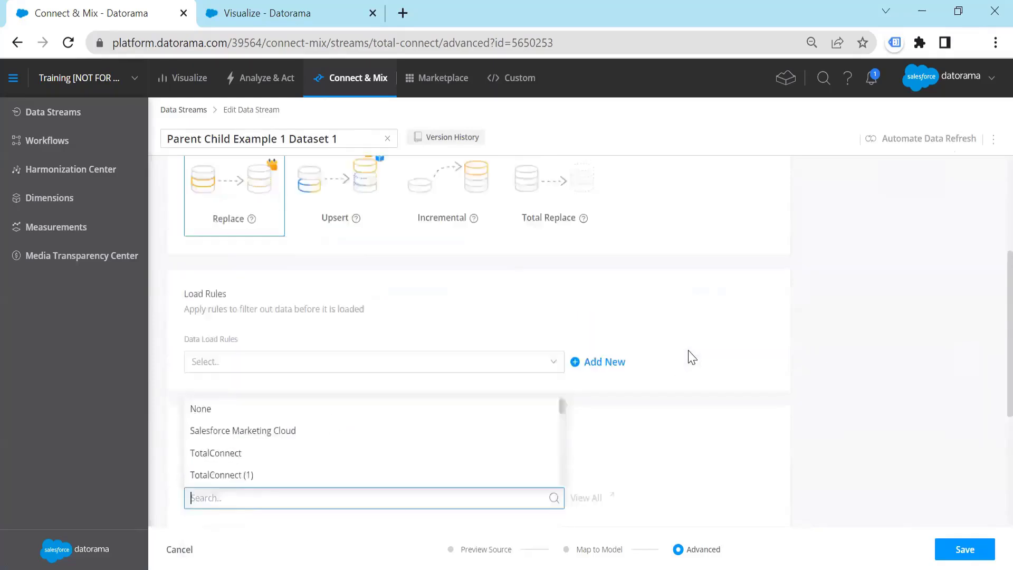
scroll(468, 292, down, 5)
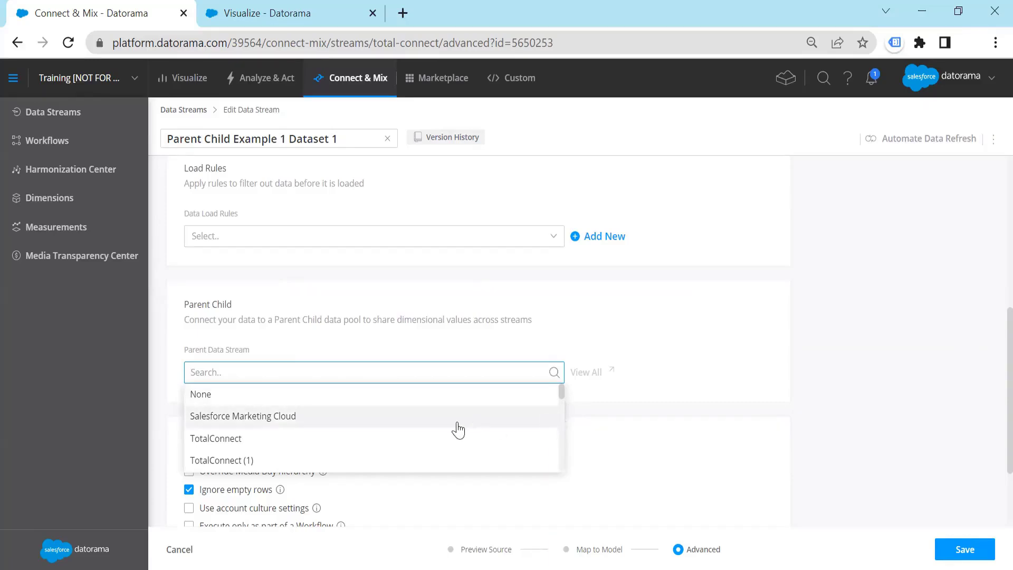
scroll(449, 432, down, 2)
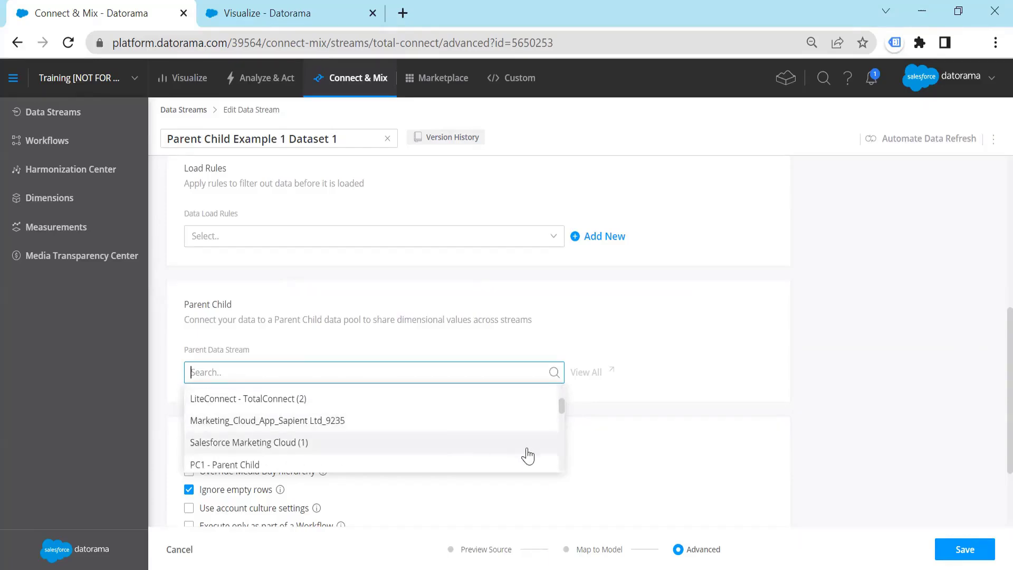
drag(562, 406, 565, 429)
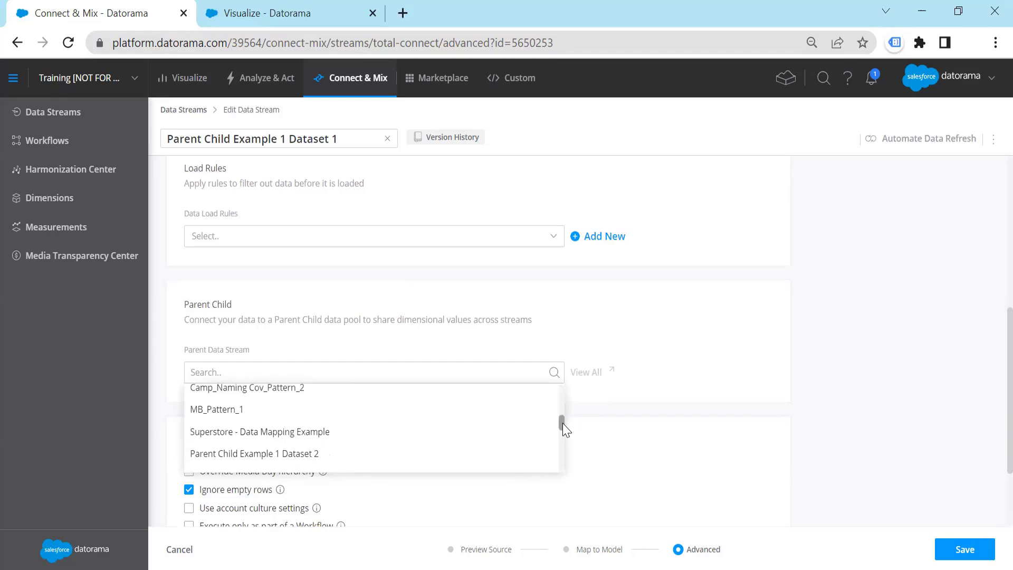
click(284, 455)
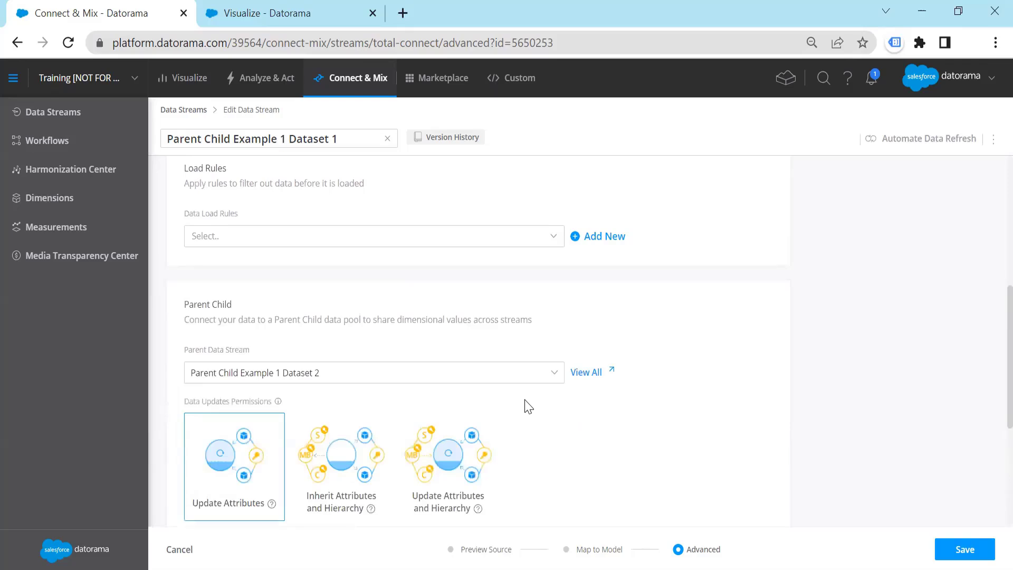
- Save the edited stream with the Update Attributes permission and recreate it, applying the changes to all existing data
scroll(754, 458, down, 5)
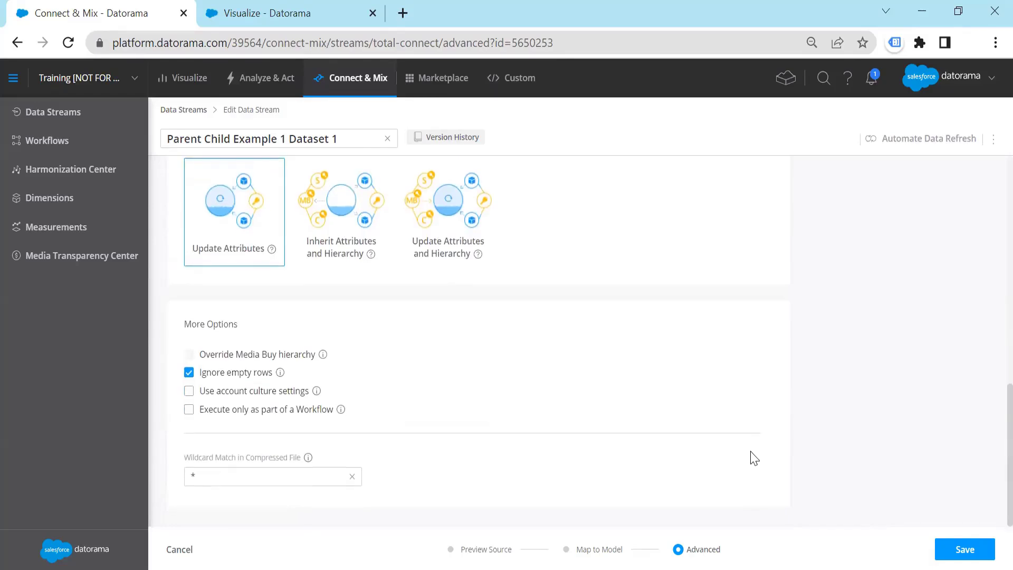
scroll(755, 458, up, 6)
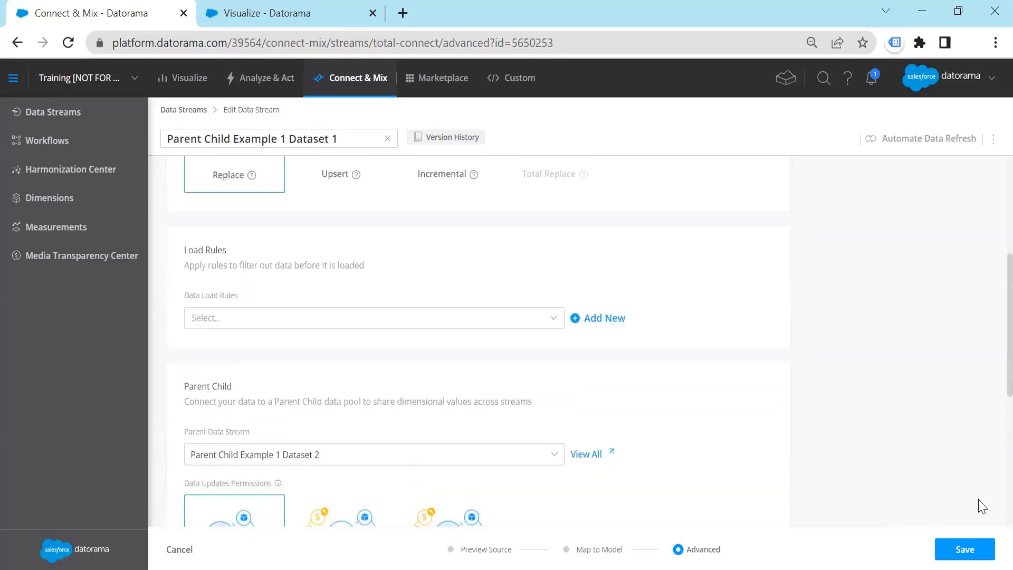
click(953, 551)
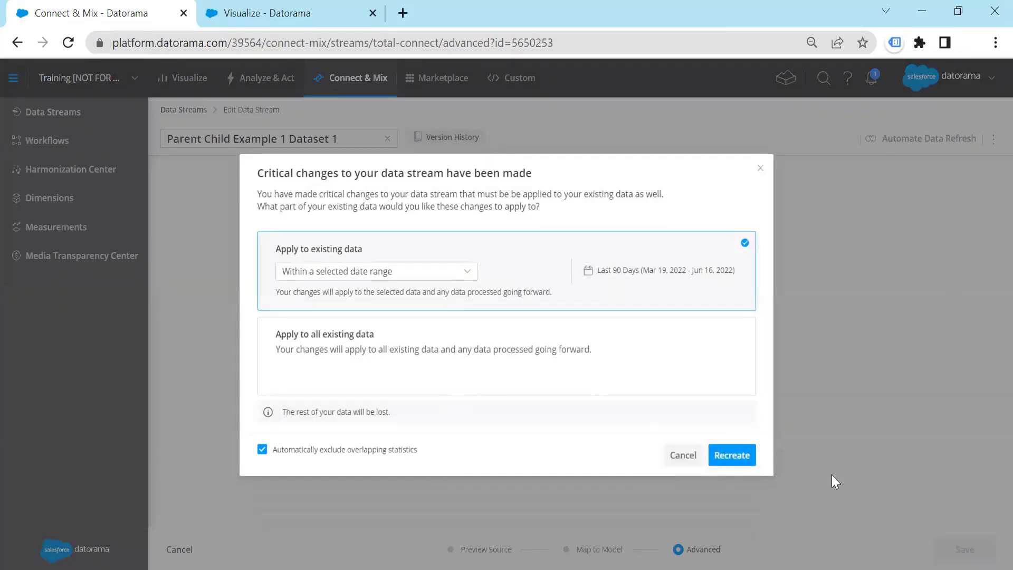
click(737, 457)
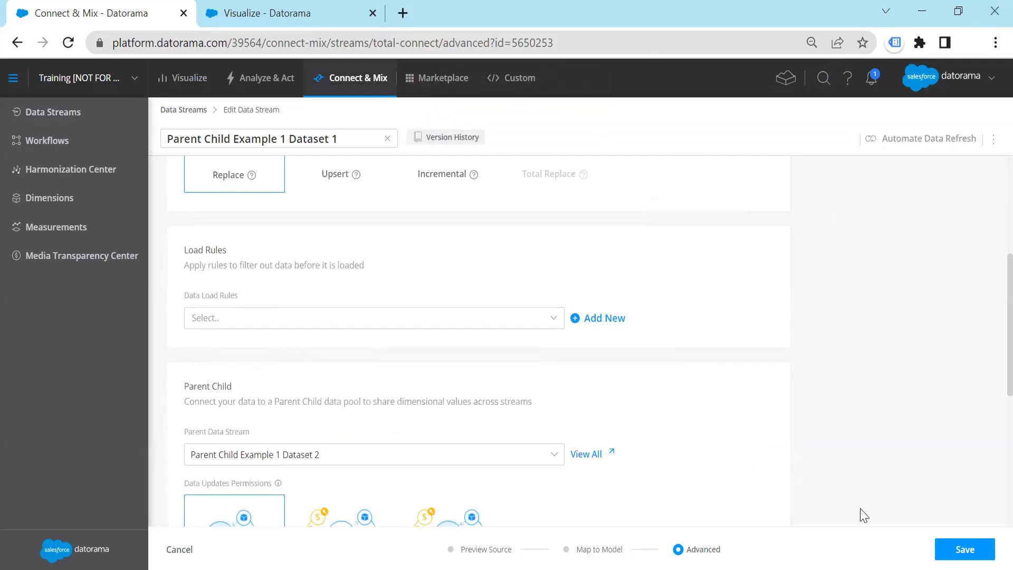
click(965, 550)
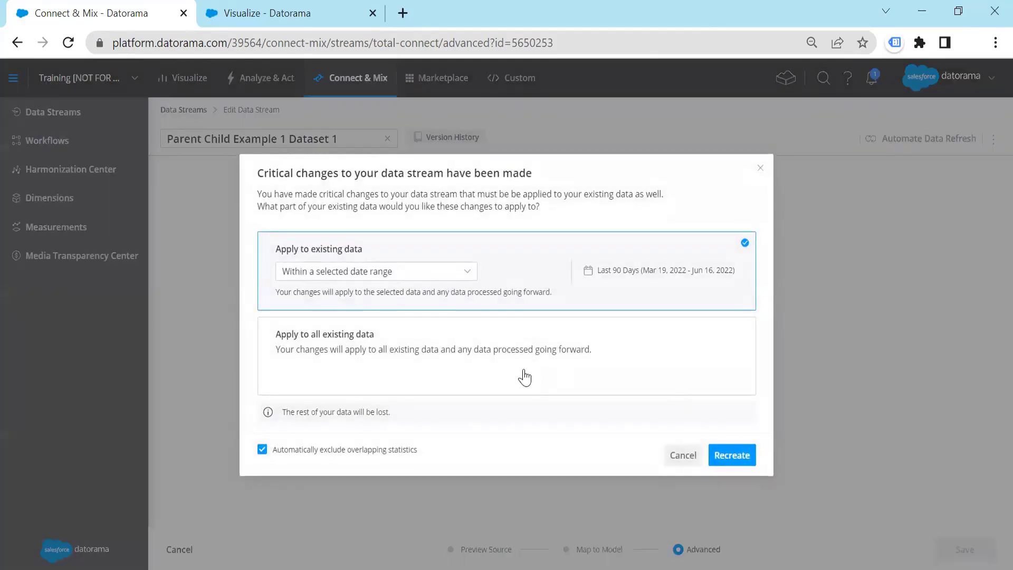
click(524, 376)
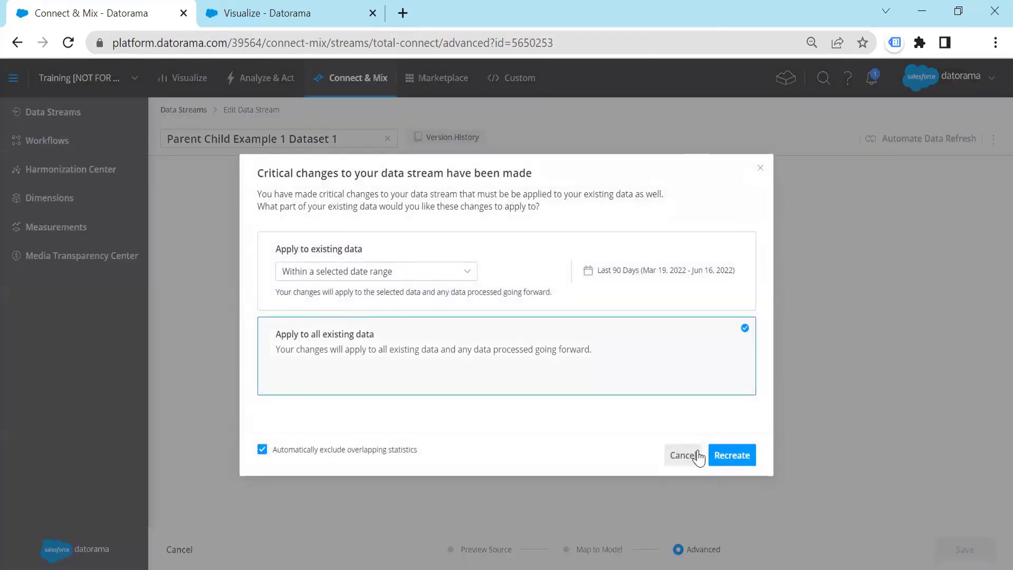
click(732, 457)
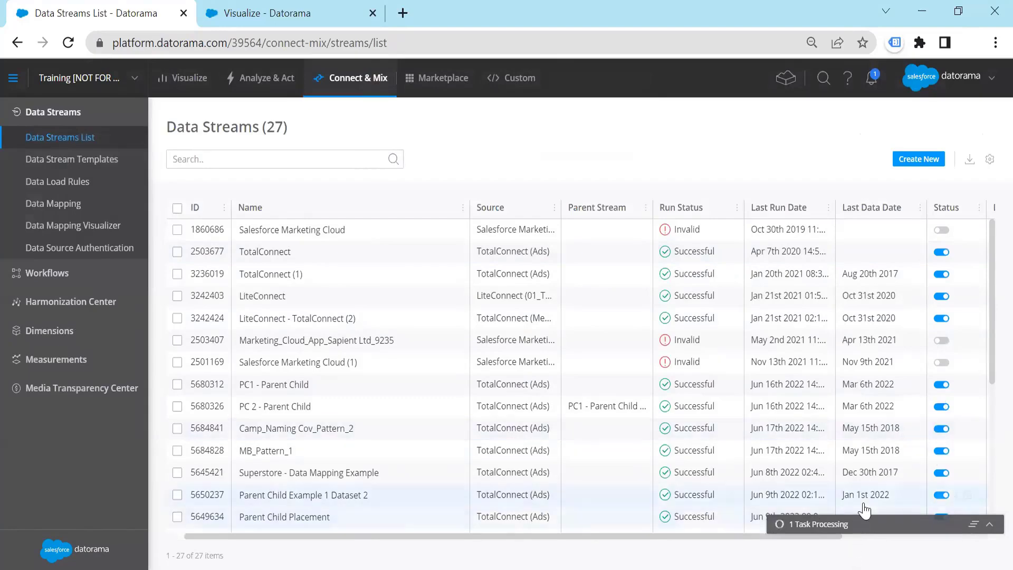
- Find the recreated Parent Child Example 1 Dataset 1 in the list and widen the Parent Stream column to show full parent names
scroll(845, 428, down, 4)
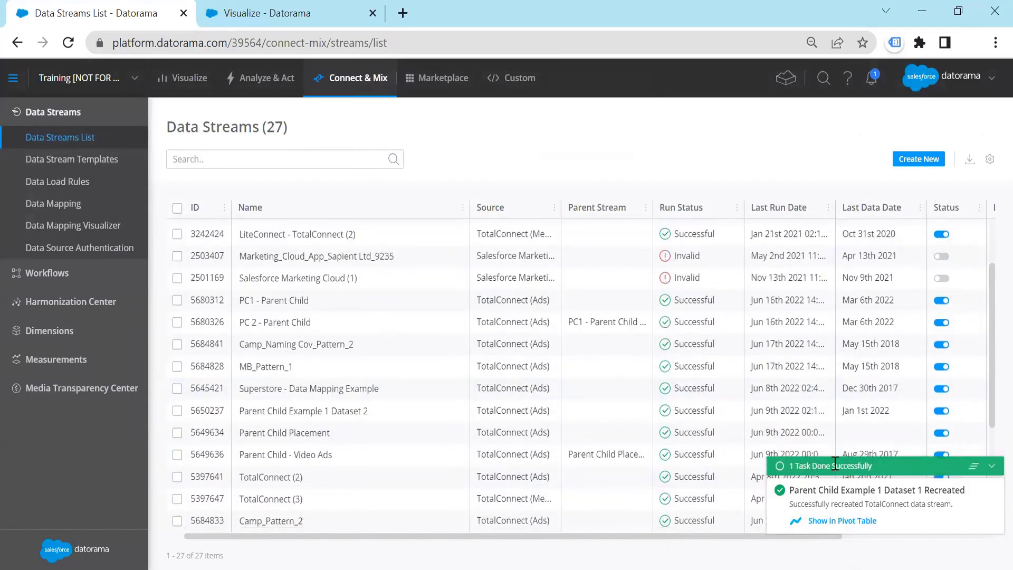
scroll(499, 390, up, 4)
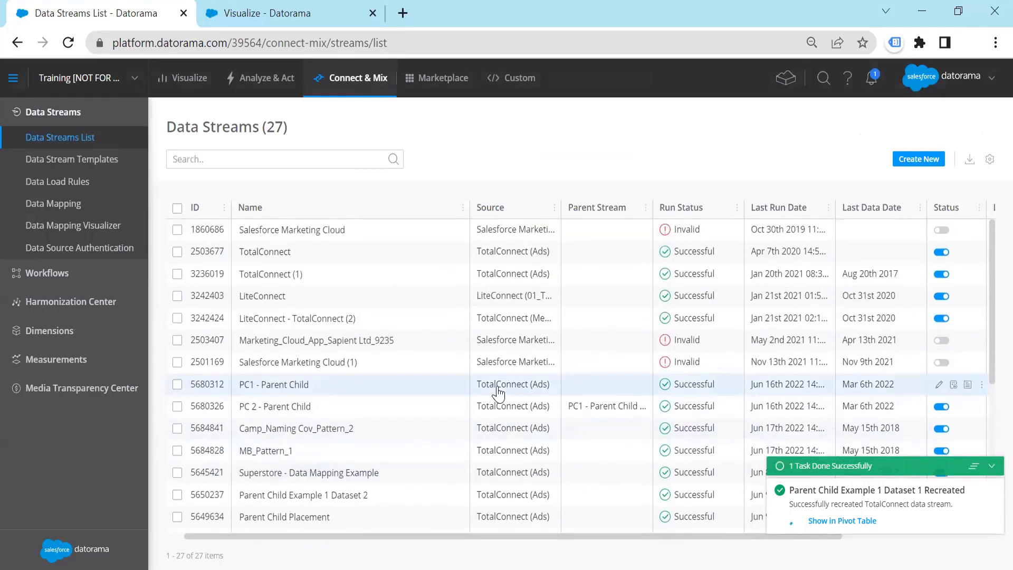
scroll(499, 393, down, 5)
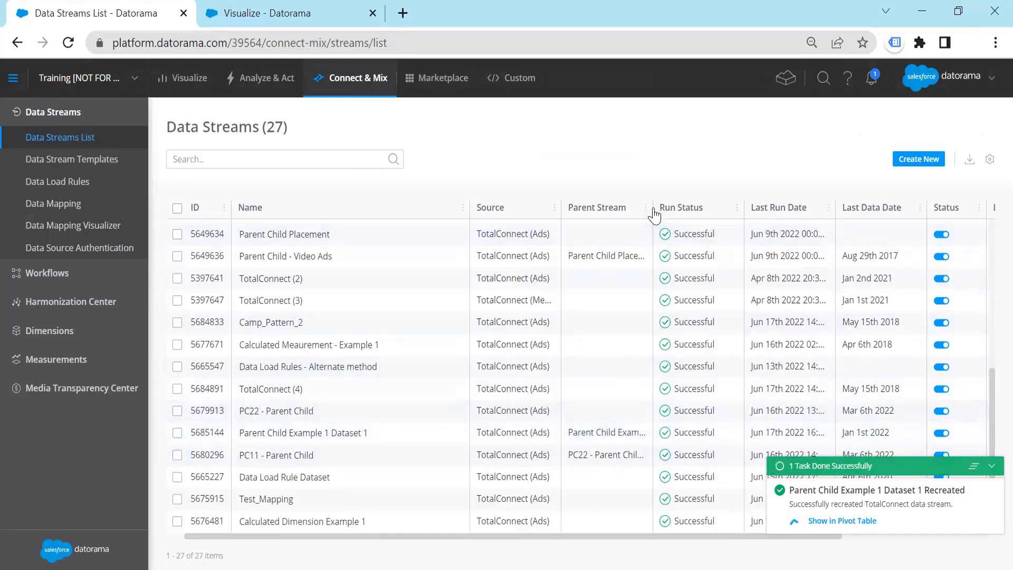
drag(724, 214, 779, 228)
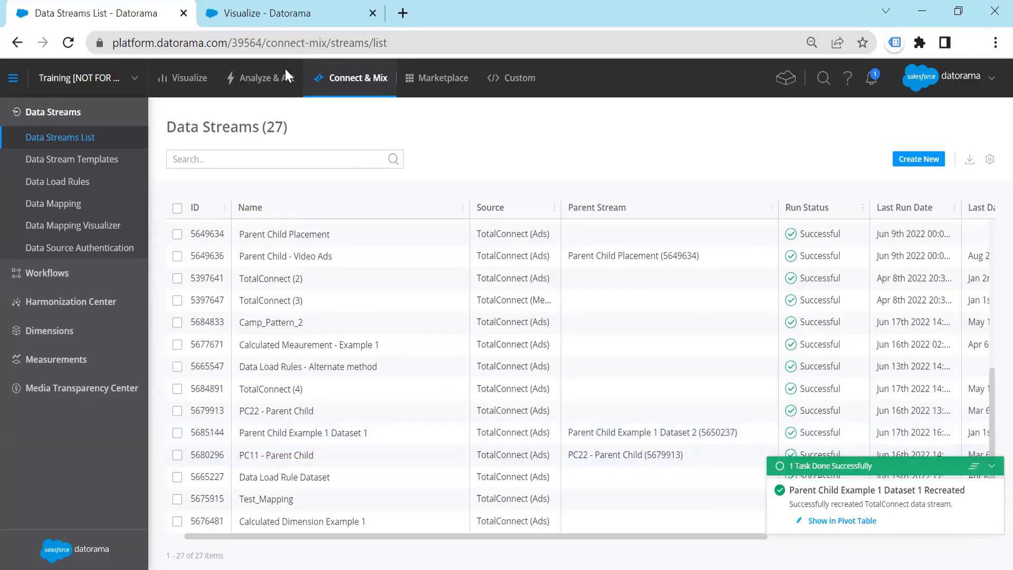
- Switch to the Datorama Workshop dashboard, reload it to refresh the Parent Child table, and dismiss the task notification
click(278, 27)
click(68, 43)
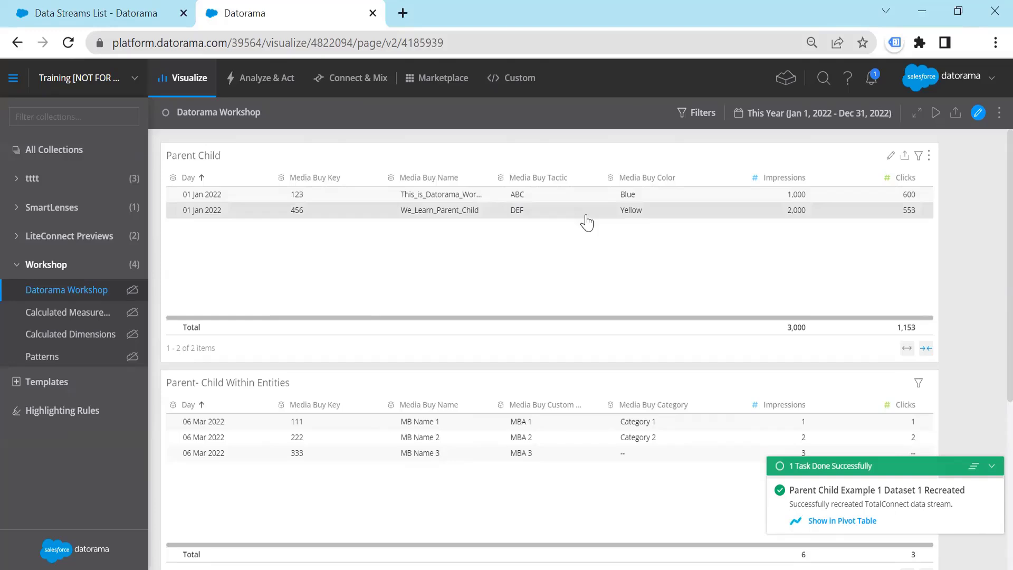
click(974, 467)
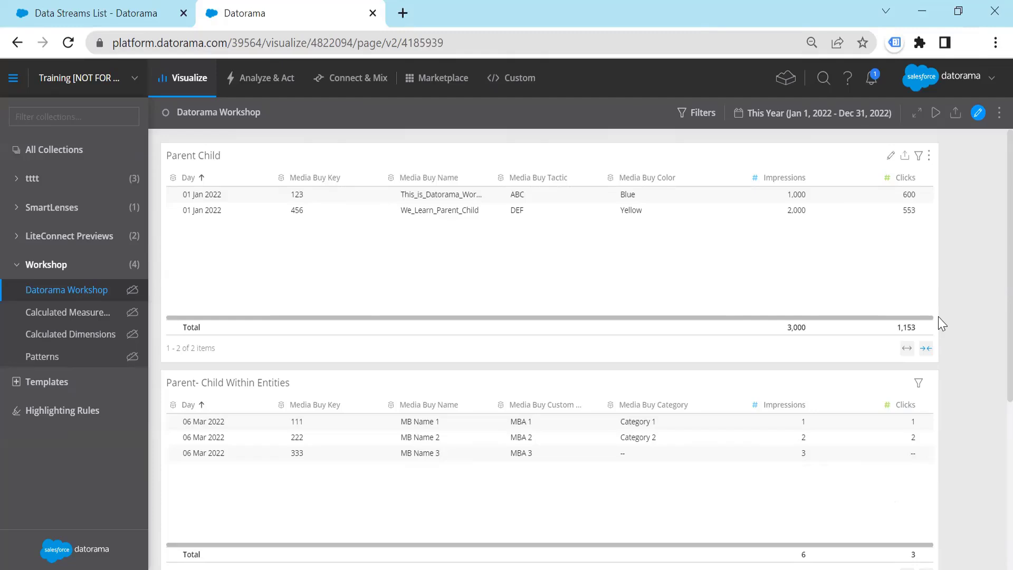
- Compare the data streams list with the Datorama Workshop dashboard and return to the list
key(ctrl+Tab)
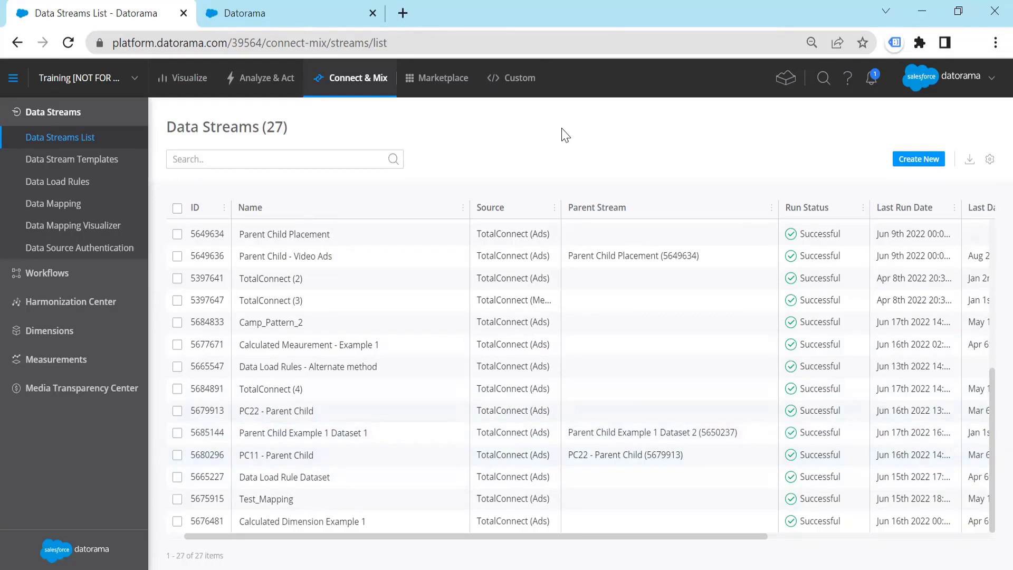
key(ctrl+Tab)
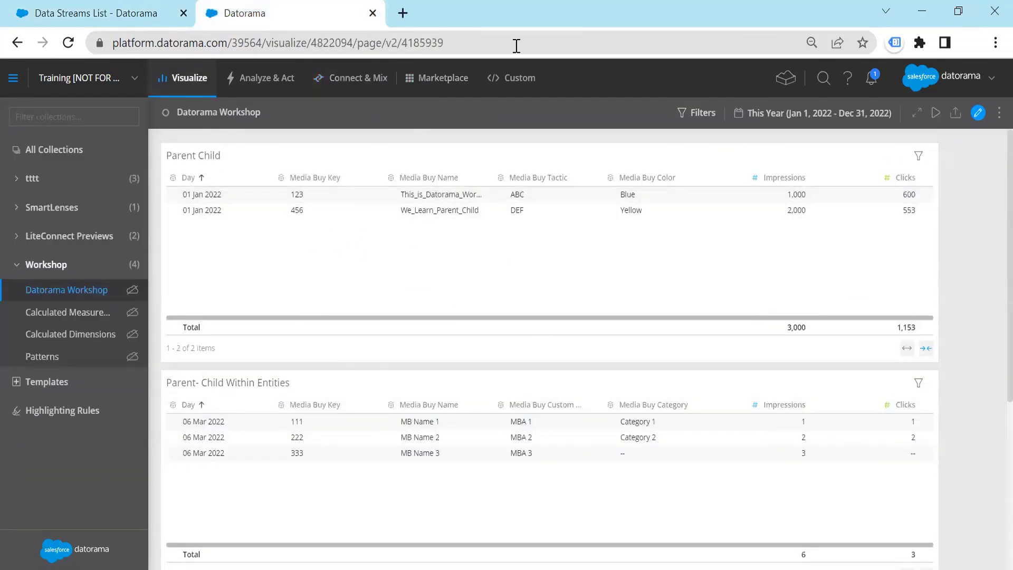
click(111, 13)
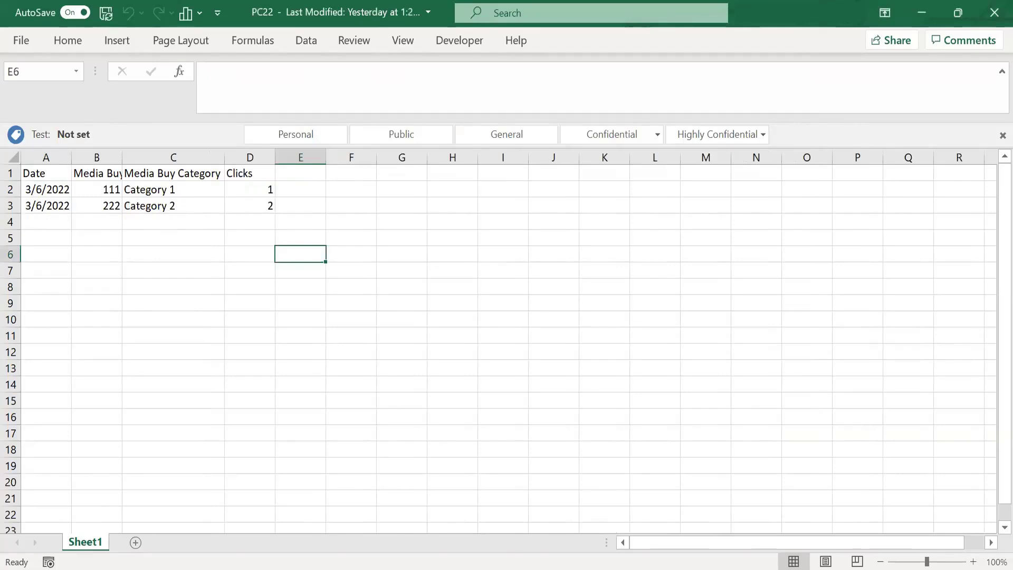
- Compare the PC22 and PC11 workbooks in Excel, placing the restored PC22 window over PC11, and widen PC22's column B
click(179, 352)
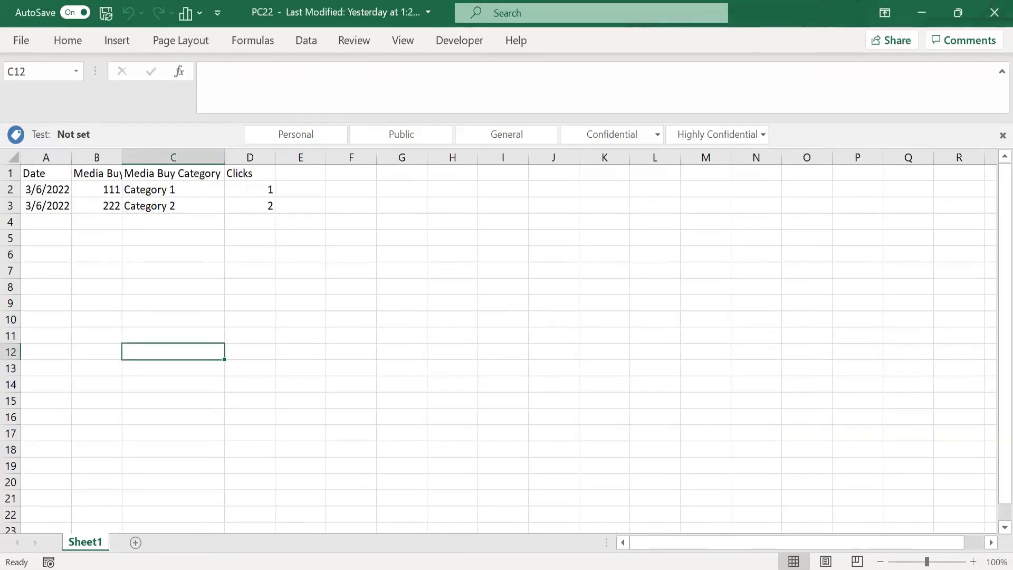
click(477, 545)
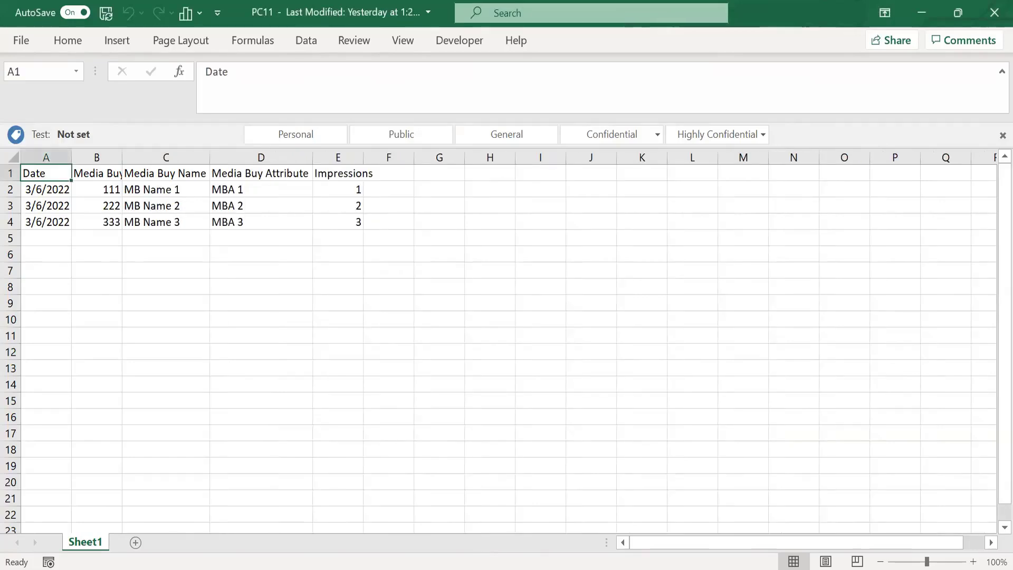
click(494, 554)
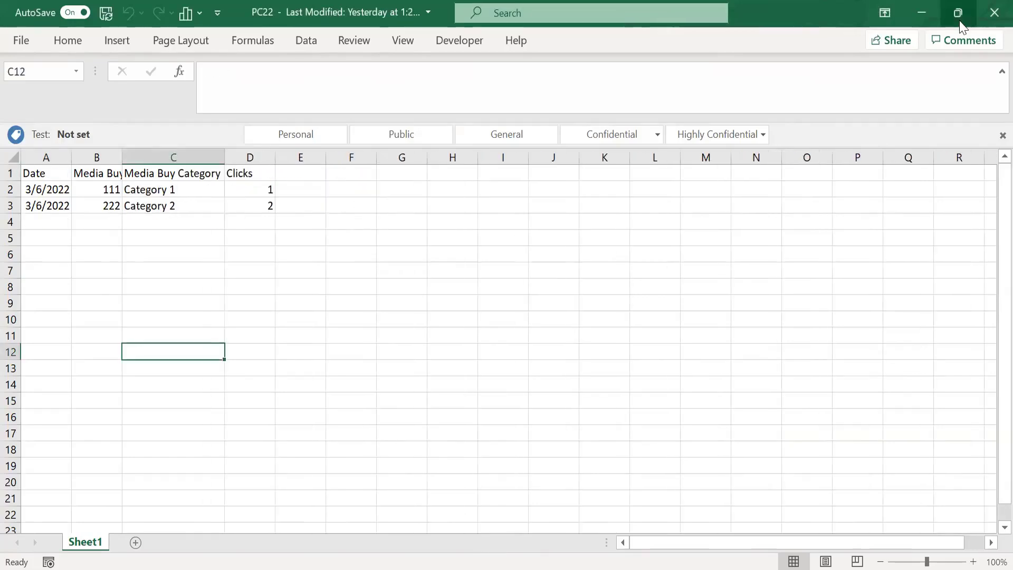
click(960, 23)
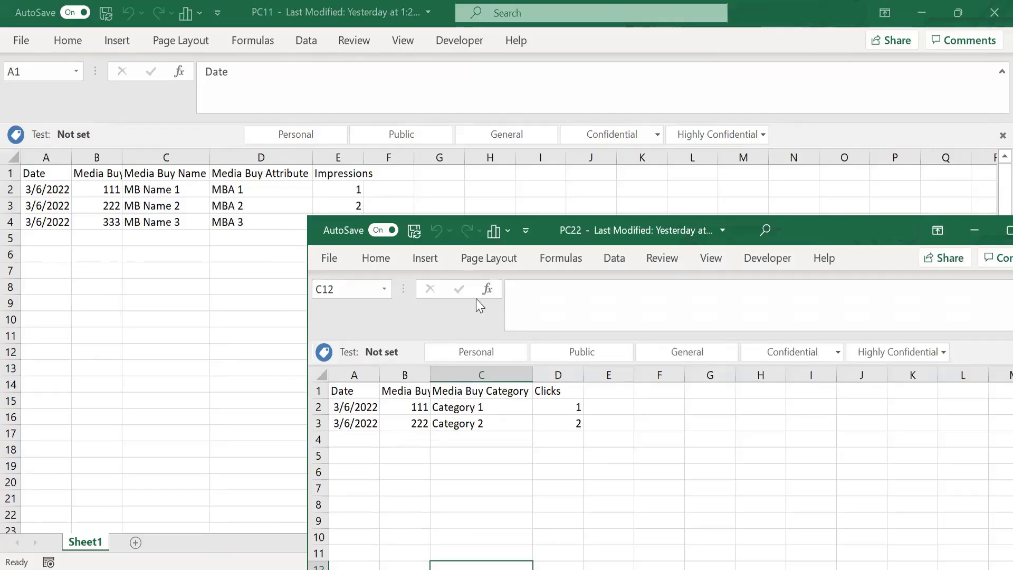
drag(429, 375, 465, 374)
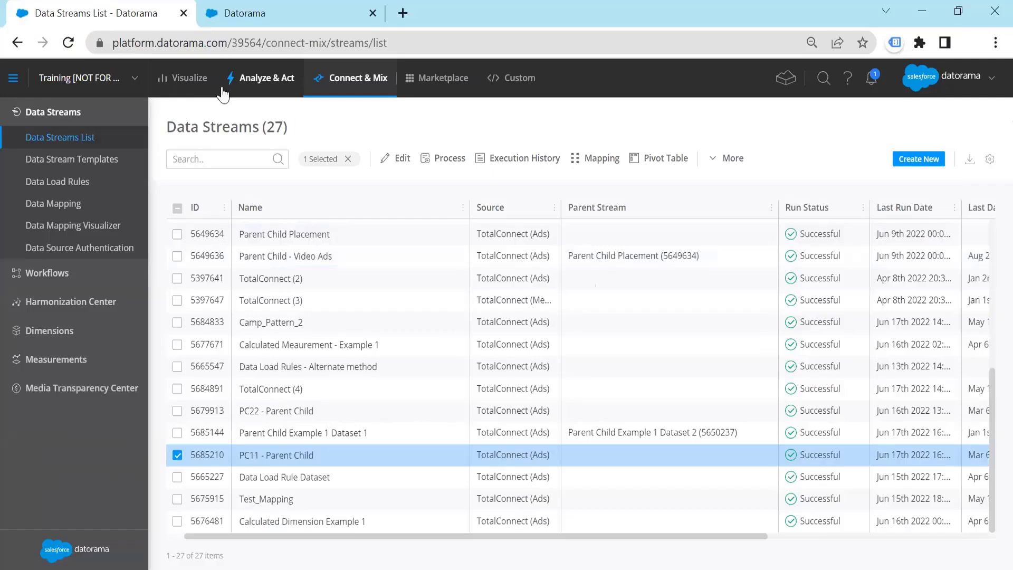
- In Datorama, open the Datorama Workshop dashboard from the Workshop collection and examine the Parent- Child Within Entities table
click(186, 88)
mouse_move(771, 285)
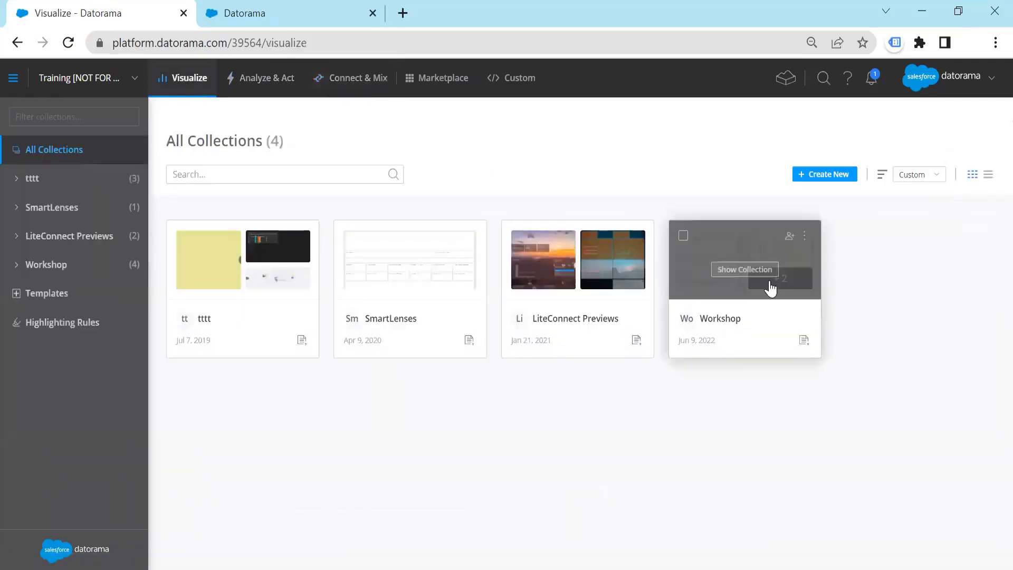
click(744, 270)
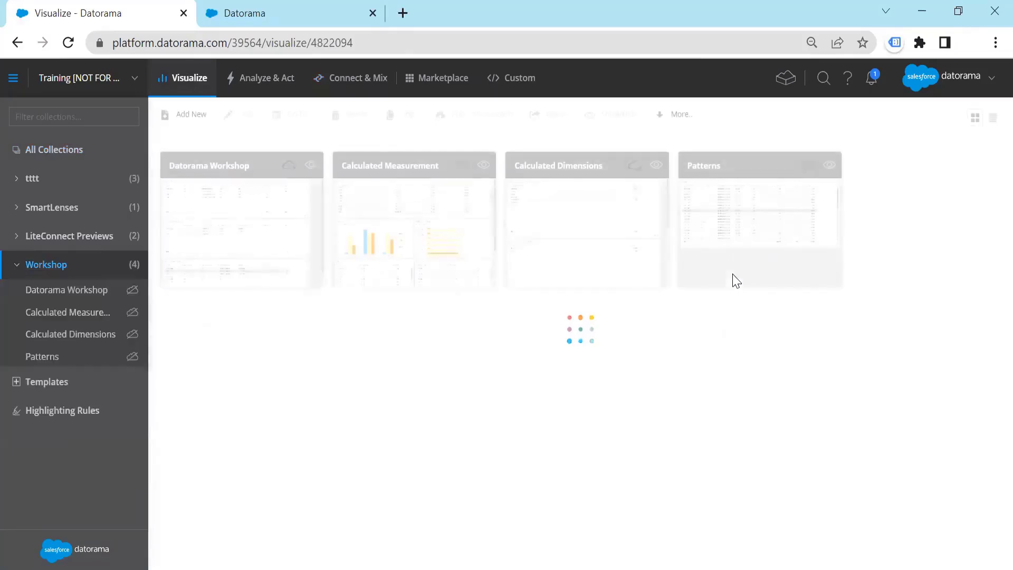
click(213, 204)
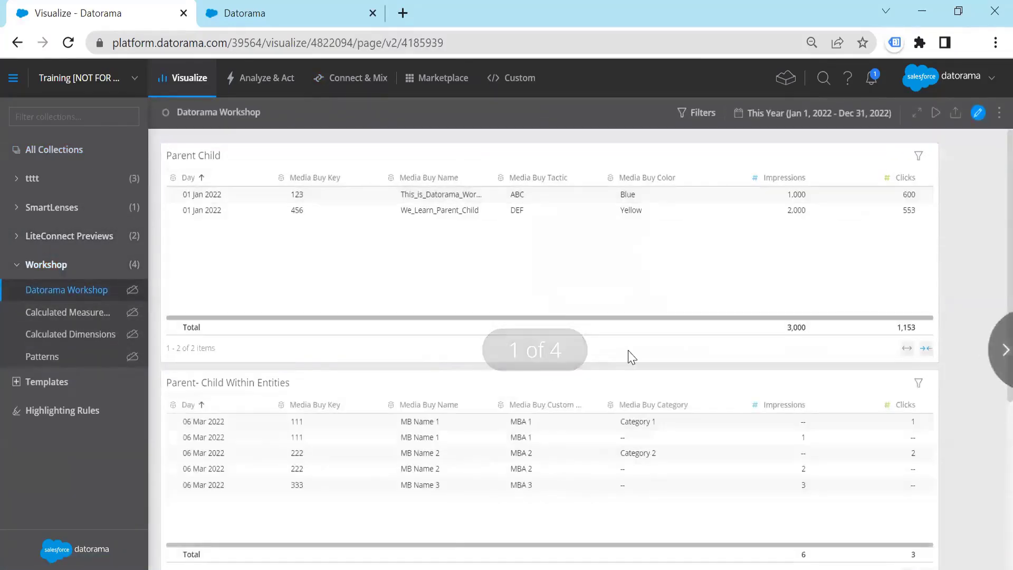
scroll(631, 358, down, 3)
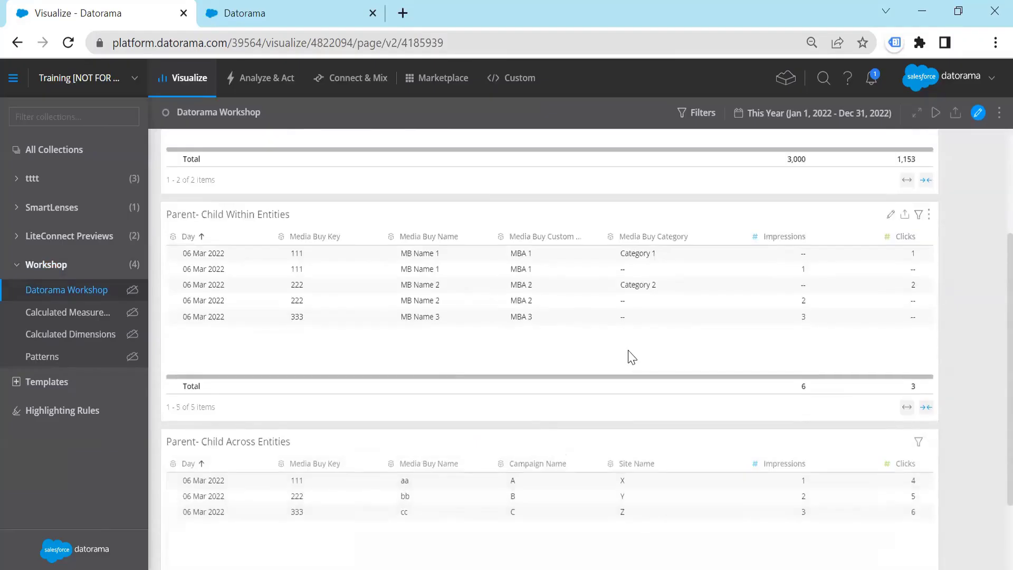